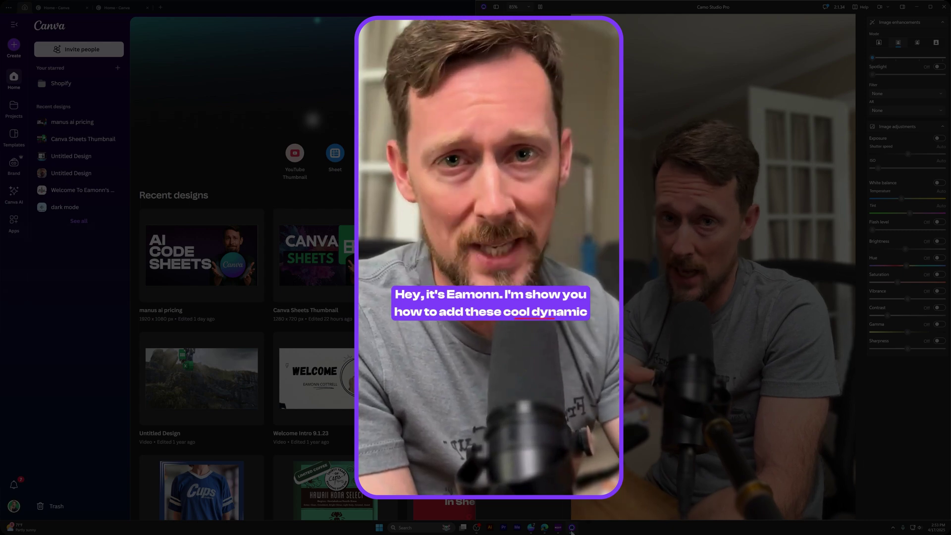
# Step: Close the webcam app and start a new Mobile Video design in Canva Studio
pyautogui.click(916, 7)
pyautogui.click(161, 8)
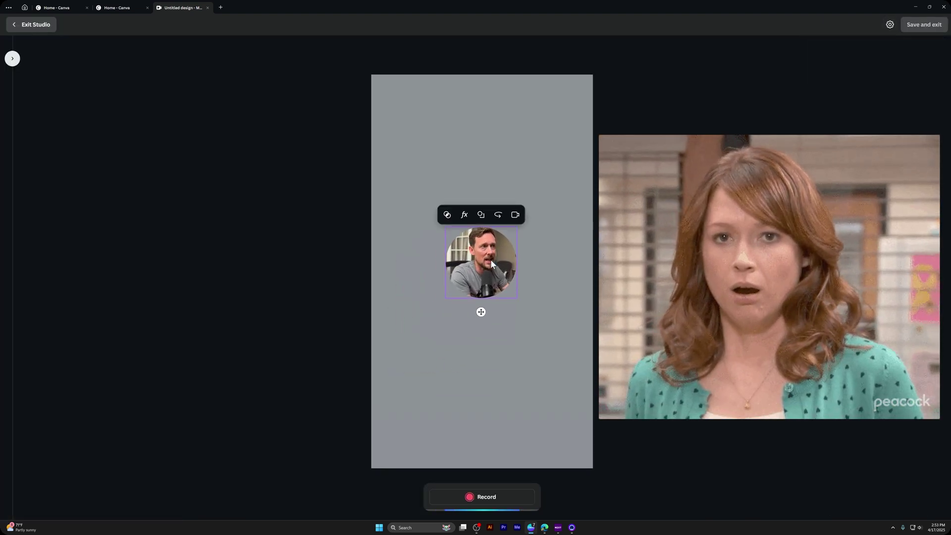
# Step: Make the camera frame a portrait rectangle right of centre and record the self-video clip
pyautogui.click(481, 215)
pyautogui.click(464, 242)
pyautogui.moveTo(470, 280)
pyautogui.mouseDown()
pyautogui.moveTo(449, 281)
pyautogui.moveTo(456, 269)
pyautogui.mouseUp()
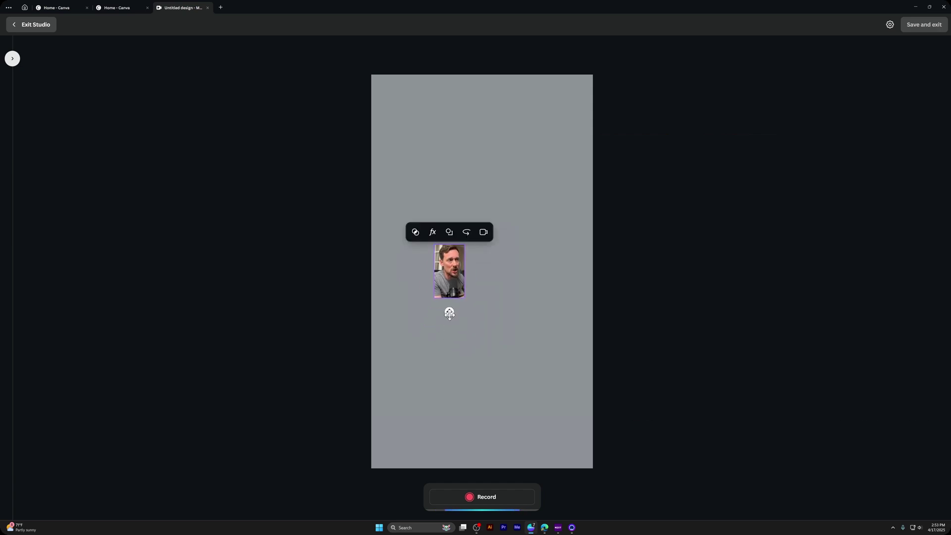
pyautogui.moveTo(449, 311)
pyautogui.mouseDown()
pyautogui.moveTo(435, 299)
pyautogui.moveTo(483, 325)
pyautogui.moveTo(454, 321)
pyautogui.mouseUp()
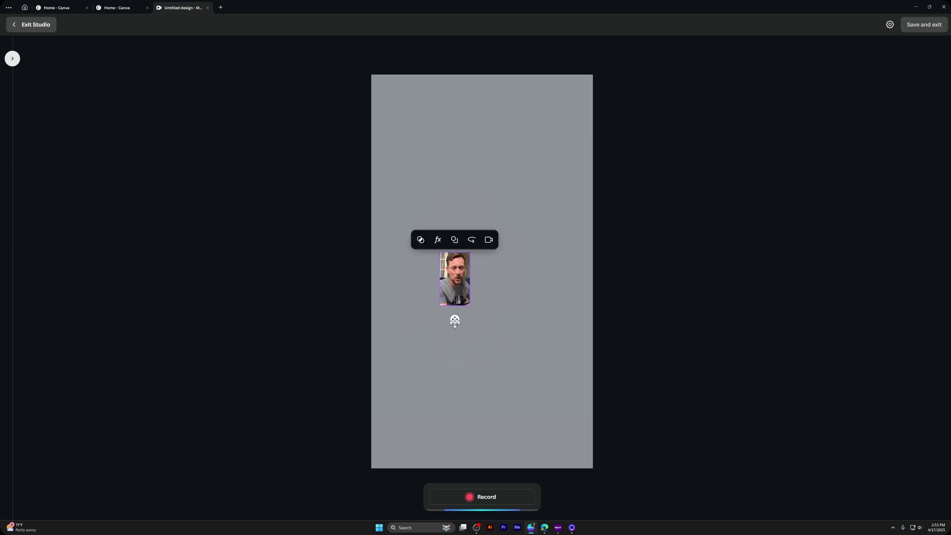
pyautogui.click(483, 501)
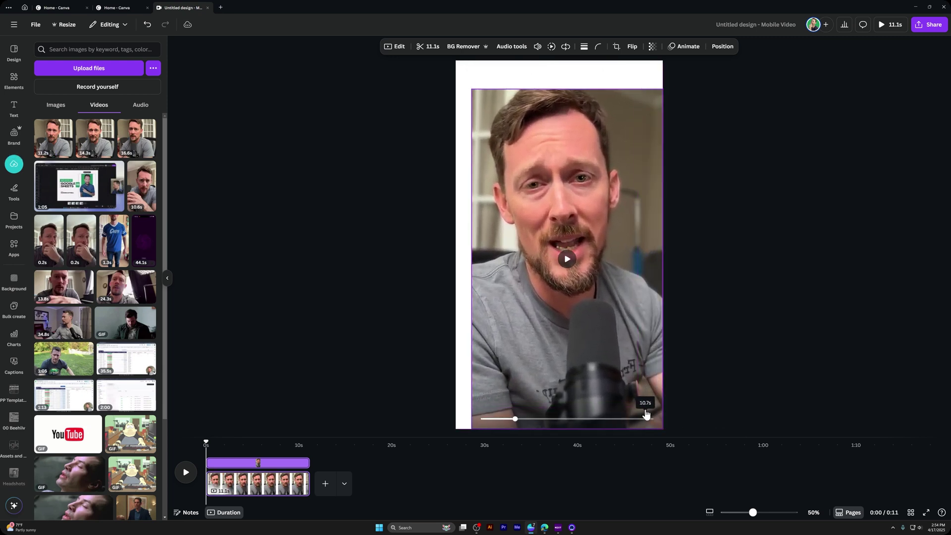
# Step: Drag the clip's corner outward so the webcam video fills the vertical page edge to edge
pyautogui.moveTo(472, 89); pyautogui.dragTo(453, 57)
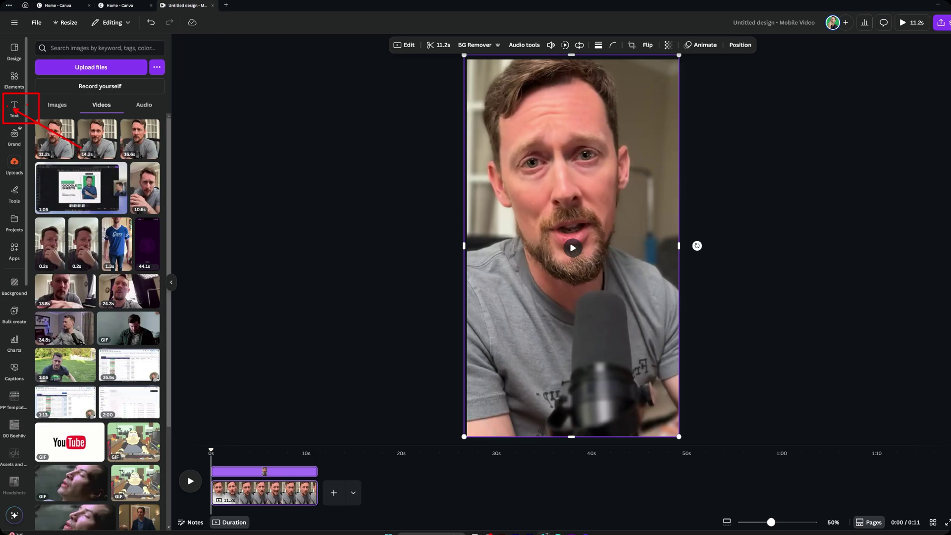
# Step: Generate captions under Text > Captions after confirming the recording is the selected video
pyautogui.click(28, 111)
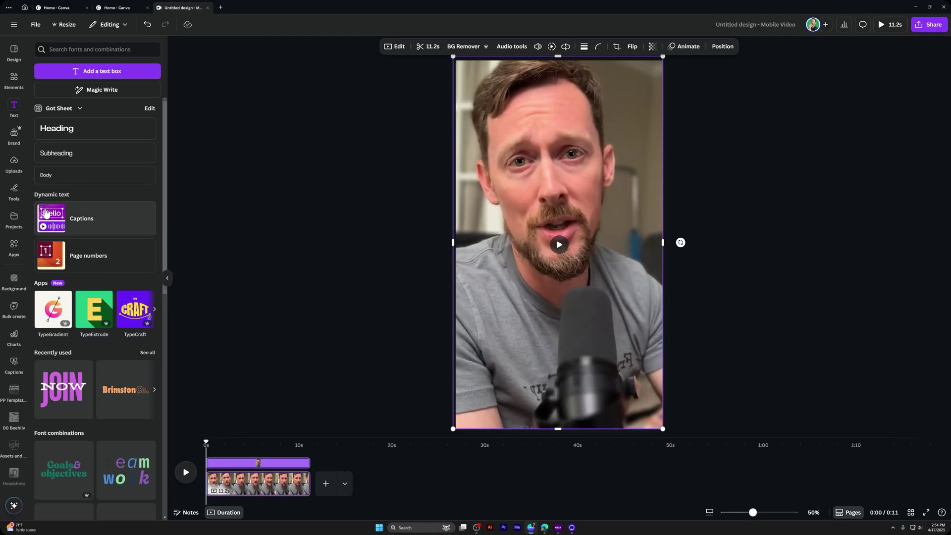
pyautogui.click(29, 218)
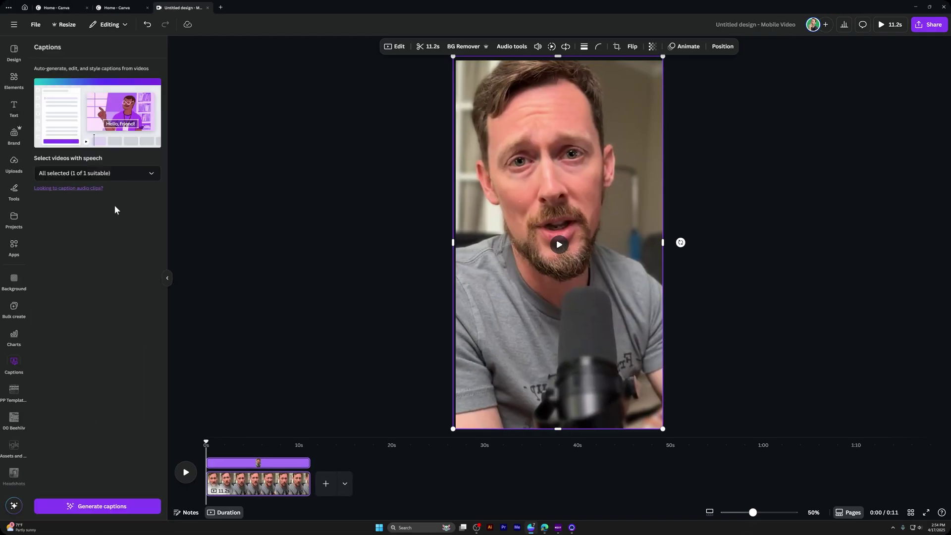
pyautogui.click(146, 179)
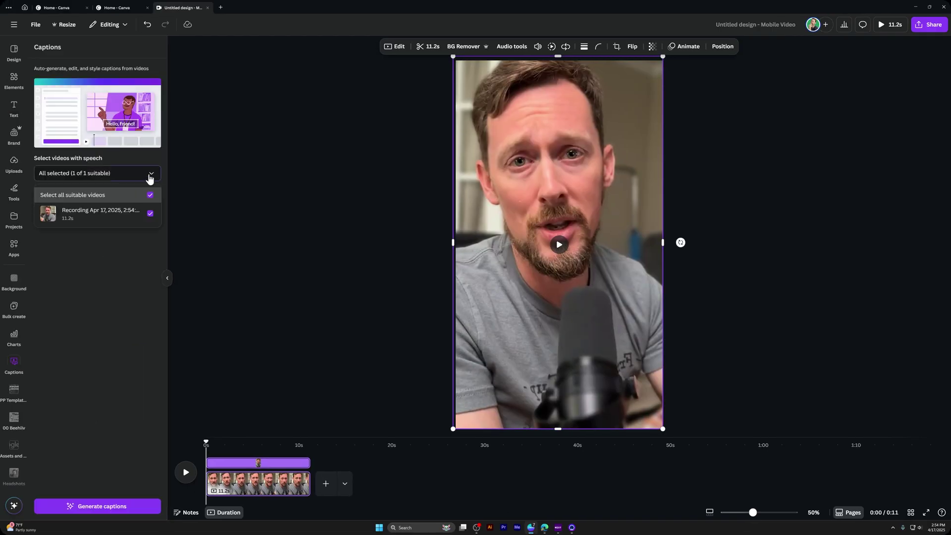
pyautogui.click(150, 177)
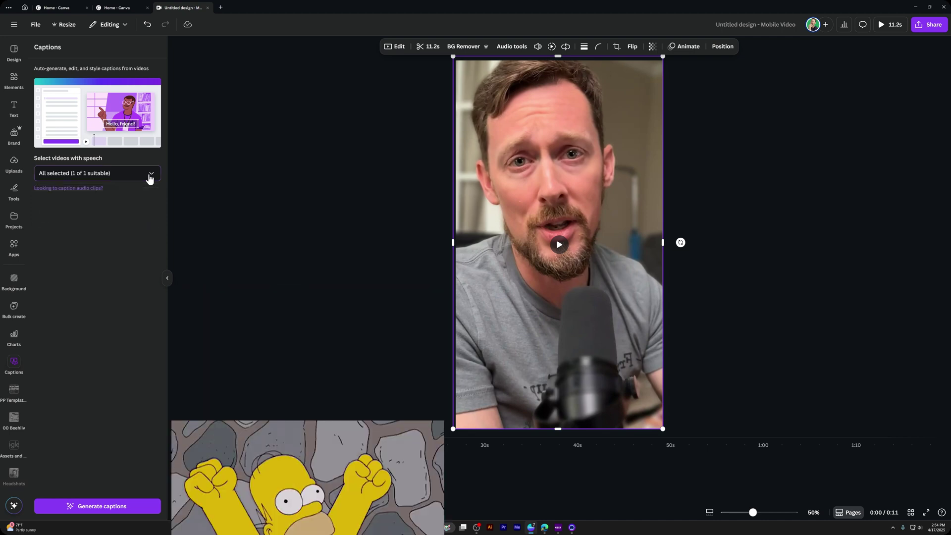
pyautogui.click(147, 171)
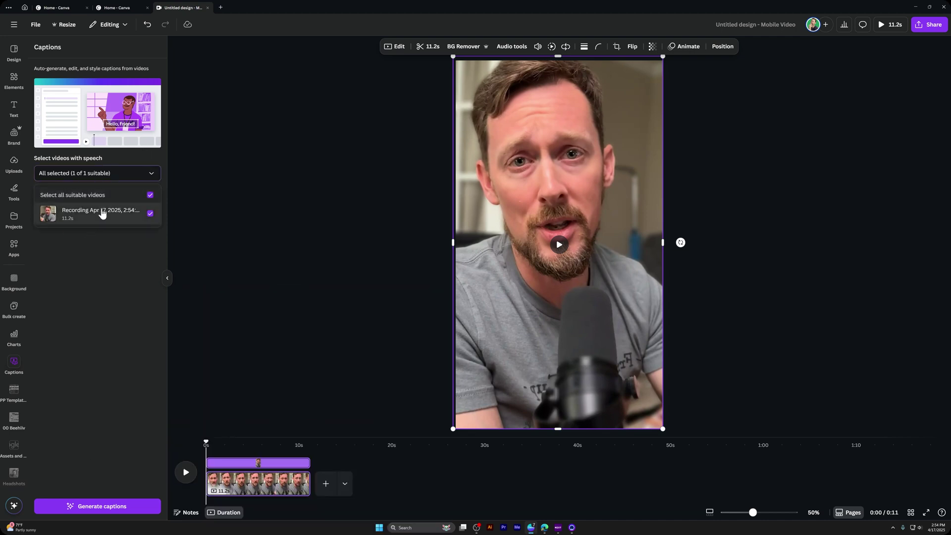
pyautogui.click(92, 306)
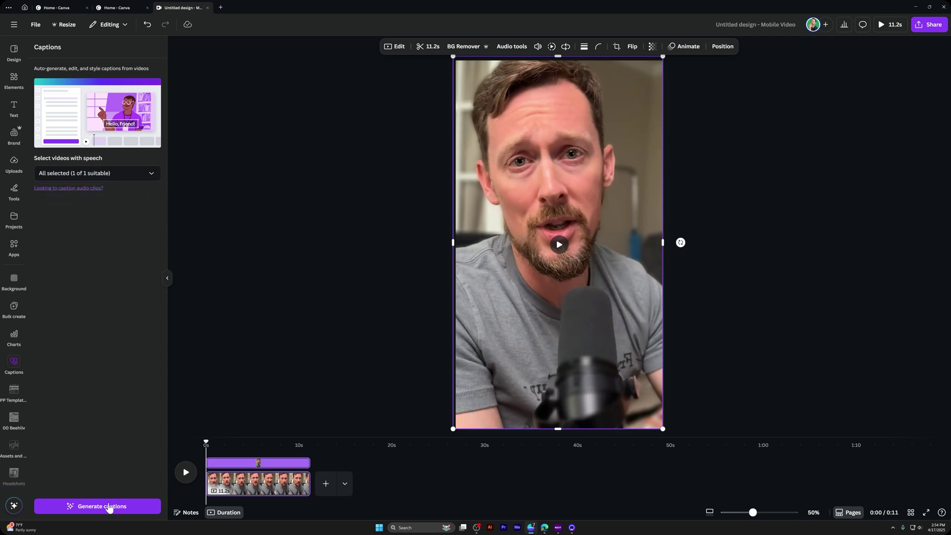
pyautogui.click(109, 507)
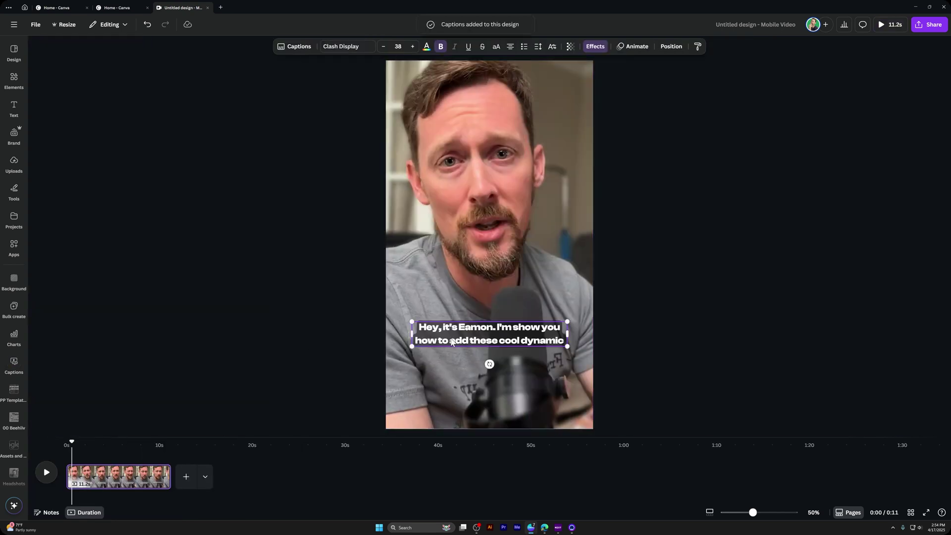
# Step: Move the captions higher and add the missing 'n' to the speaker's name in the first caption
pyautogui.moveTo(479, 324); pyautogui.dragTo(492, 287)
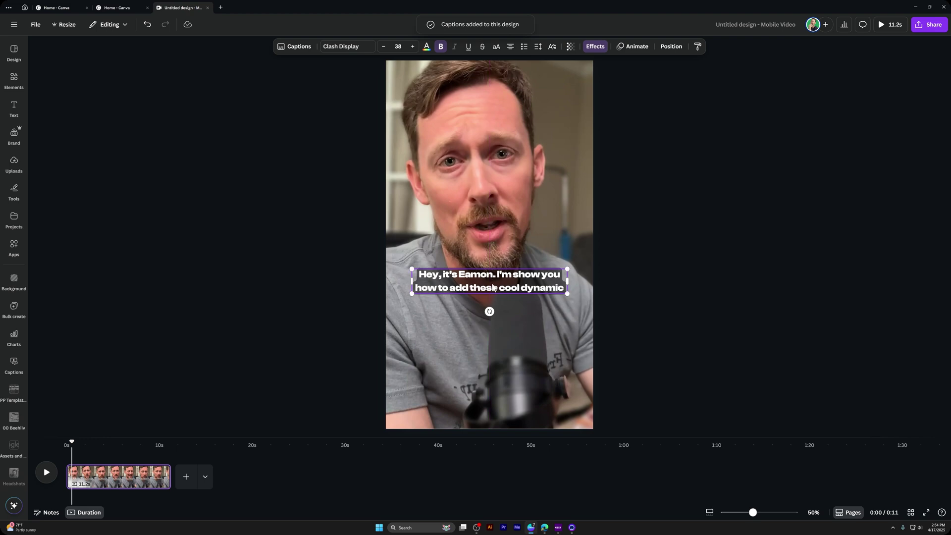
pyautogui.click(300, 44)
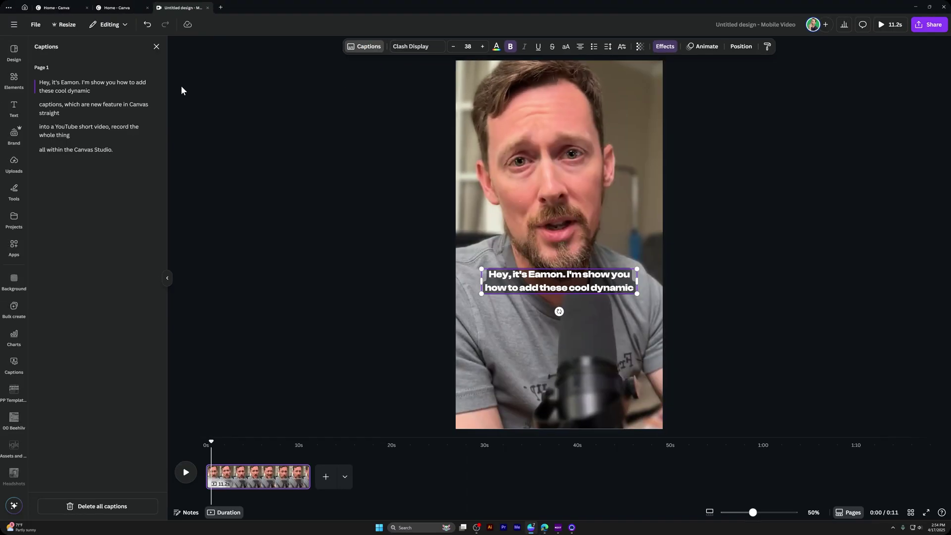
pyautogui.click(78, 84)
pyautogui.write('n')
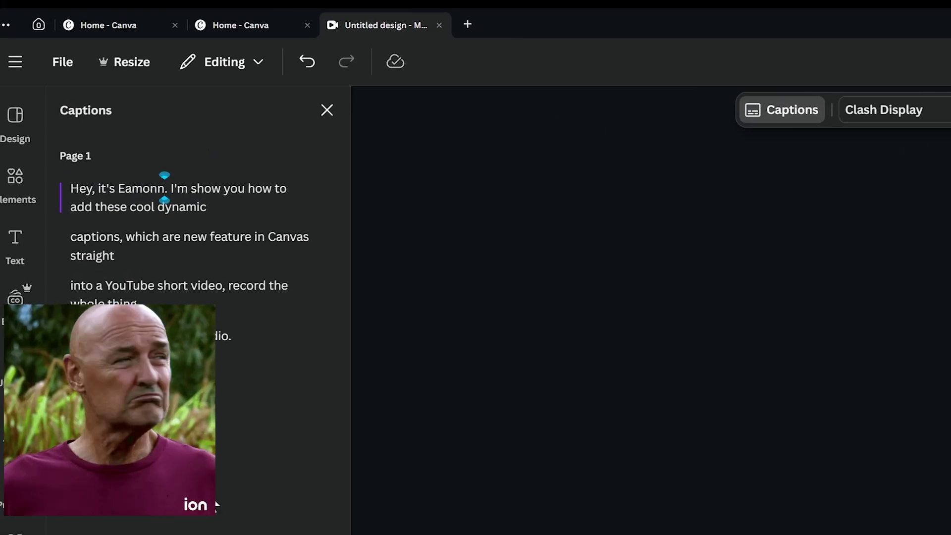
pyautogui.click(208, 285)
pyautogui.click(215, 237)
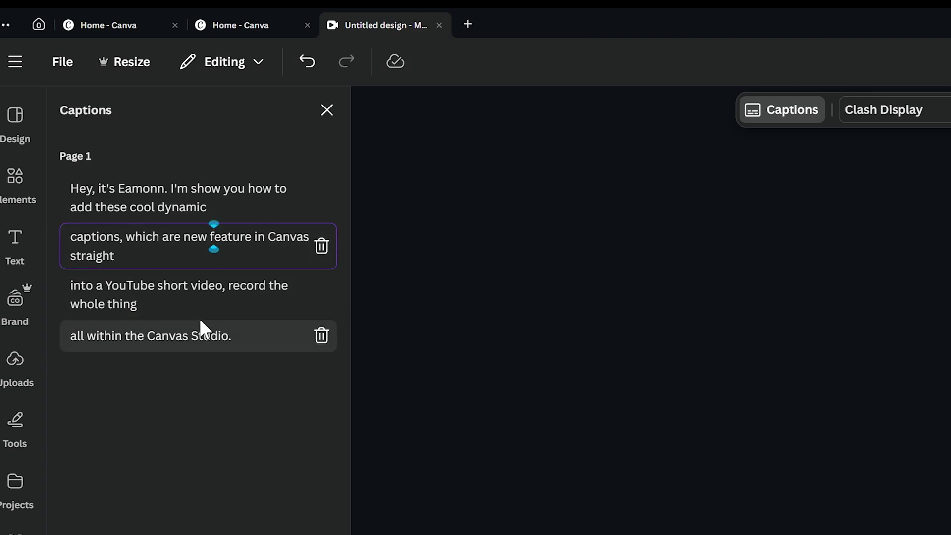
pyautogui.click(199, 324)
pyautogui.click(191, 237)
pyautogui.click(207, 206)
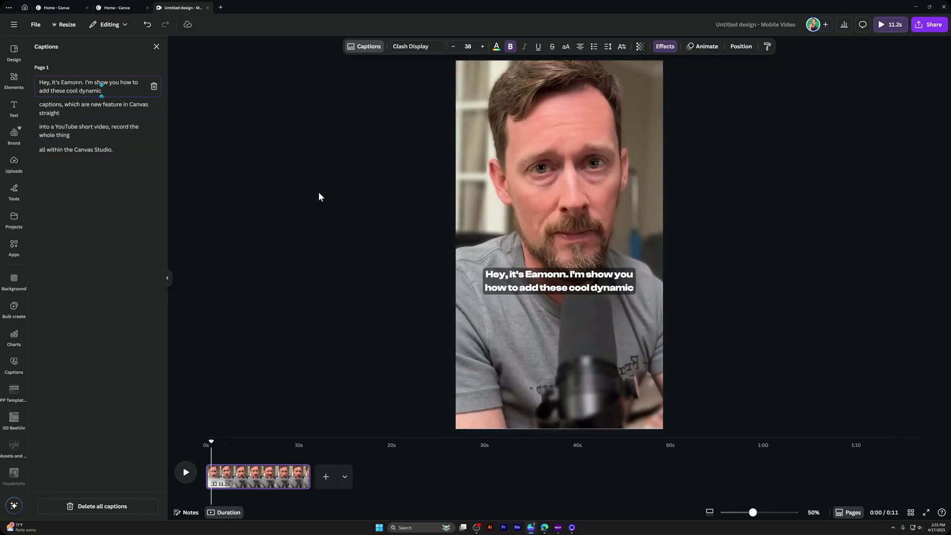
pyautogui.press('Escape')
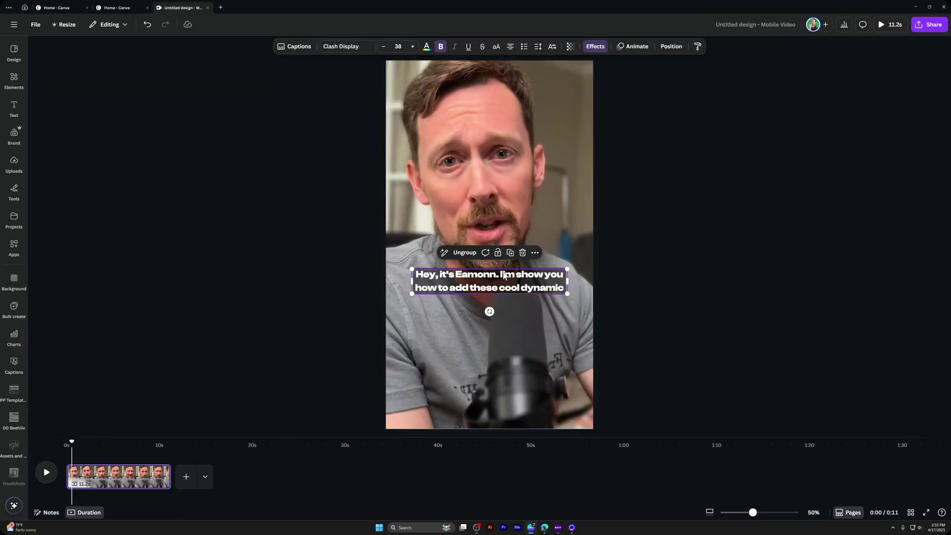
# Step: Give the captions a purple background at transparency 100 and apply the Highlight animation
pyautogui.click(595, 47)
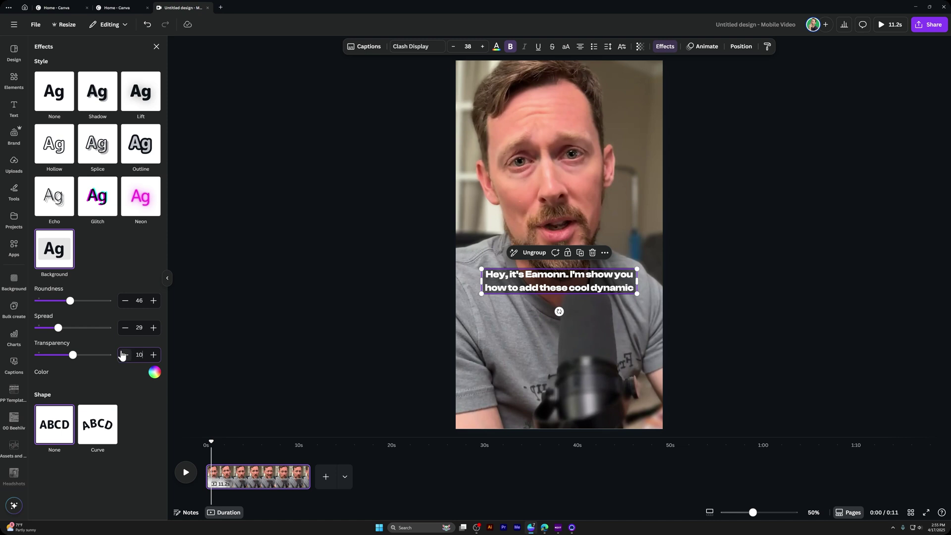
pyautogui.press('Tab')
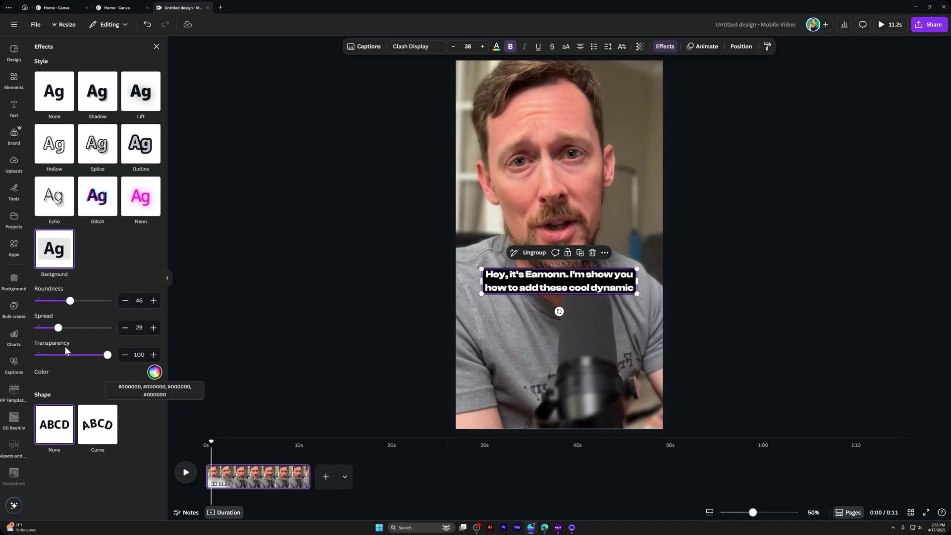
pyautogui.click(154, 373)
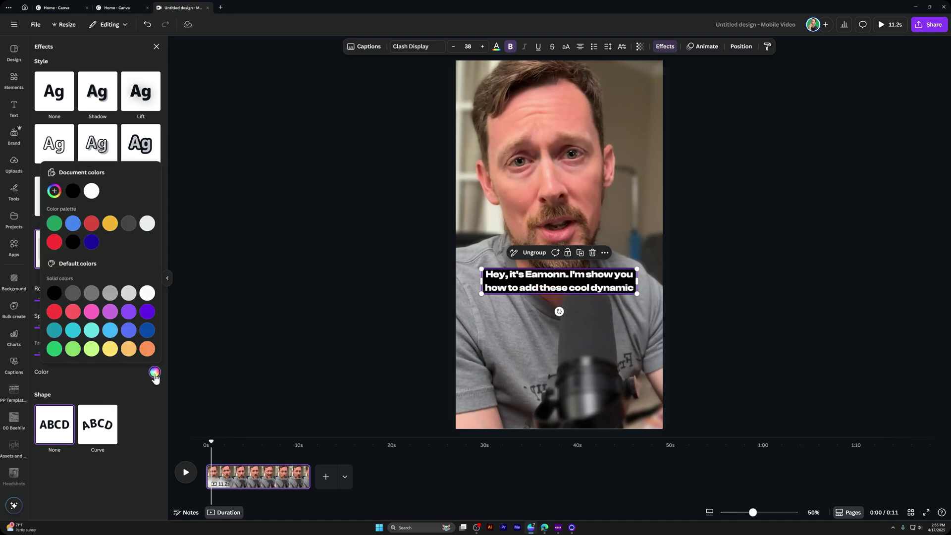
pyautogui.click(131, 315)
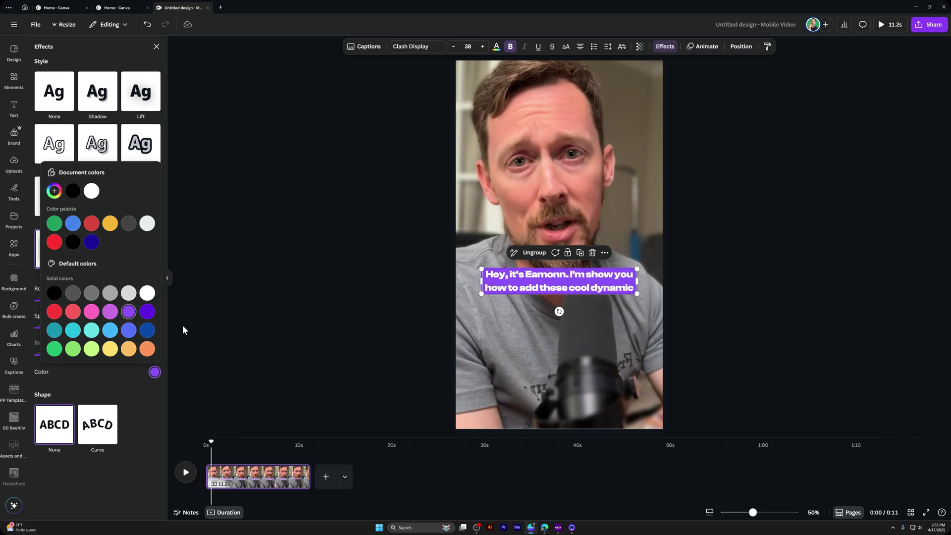
pyautogui.click(703, 47)
pyautogui.click(94, 217)
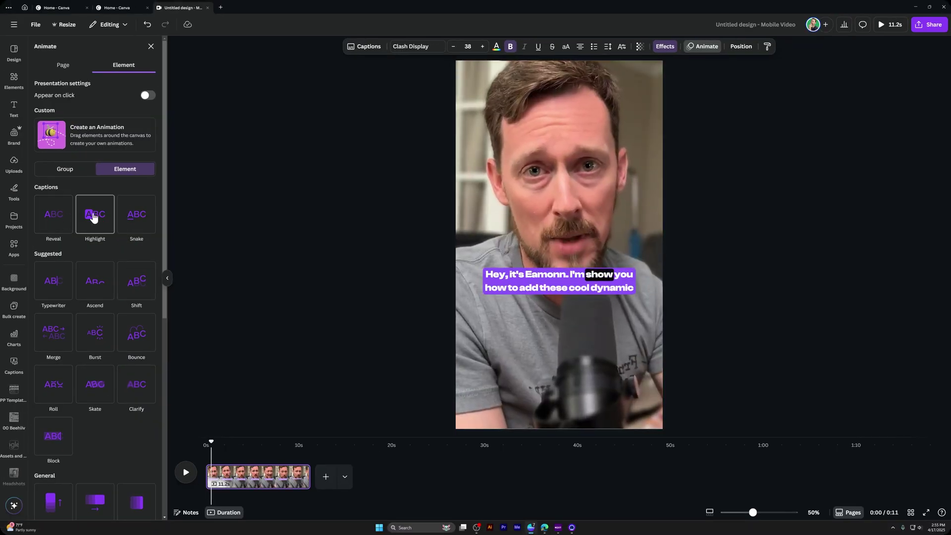
# Step: Switch the caption animation to Snake with a red accent colour and play a preview
pyautogui.click(130, 222)
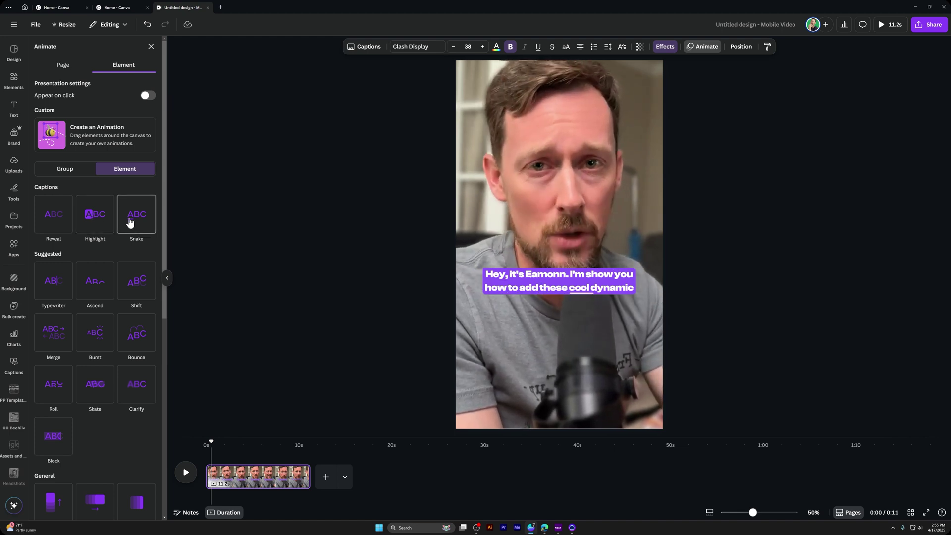
pyautogui.click(130, 220)
pyautogui.click(149, 263)
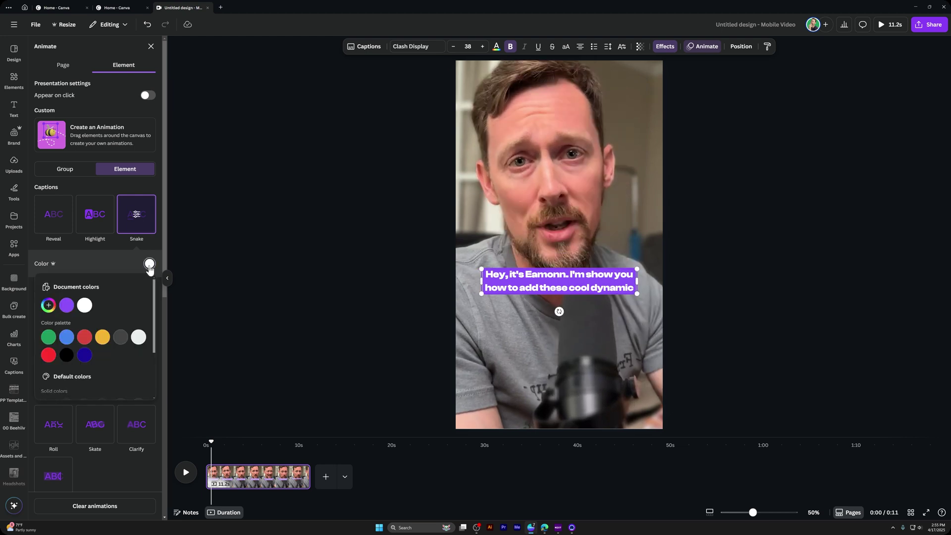
pyautogui.click(54, 358)
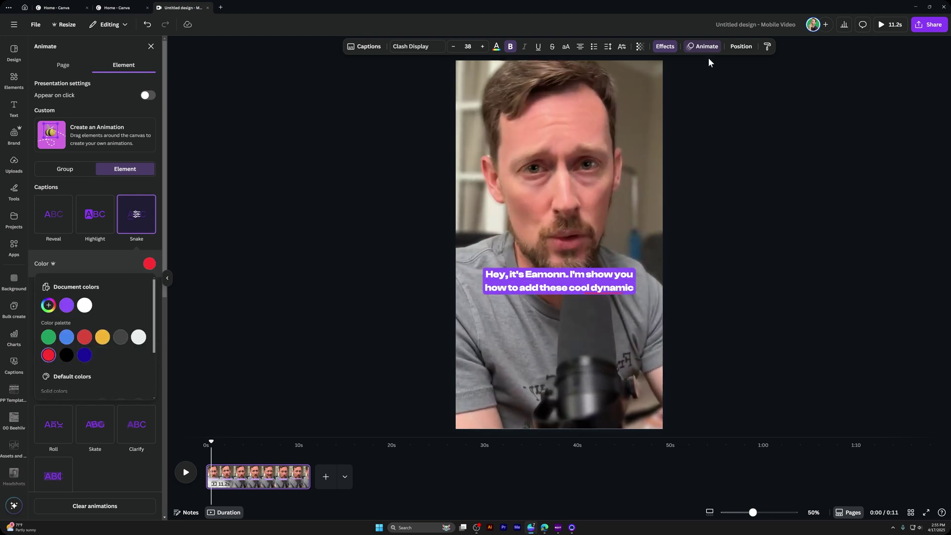
pyautogui.click(565, 289)
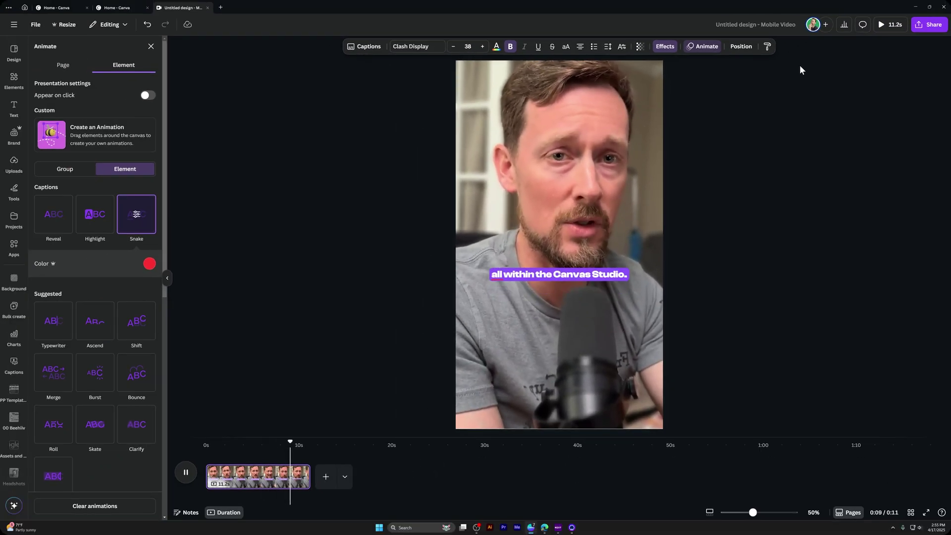
# Step: Download the captioned design as an MP4 Video from the Share menu
pyautogui.click(930, 25)
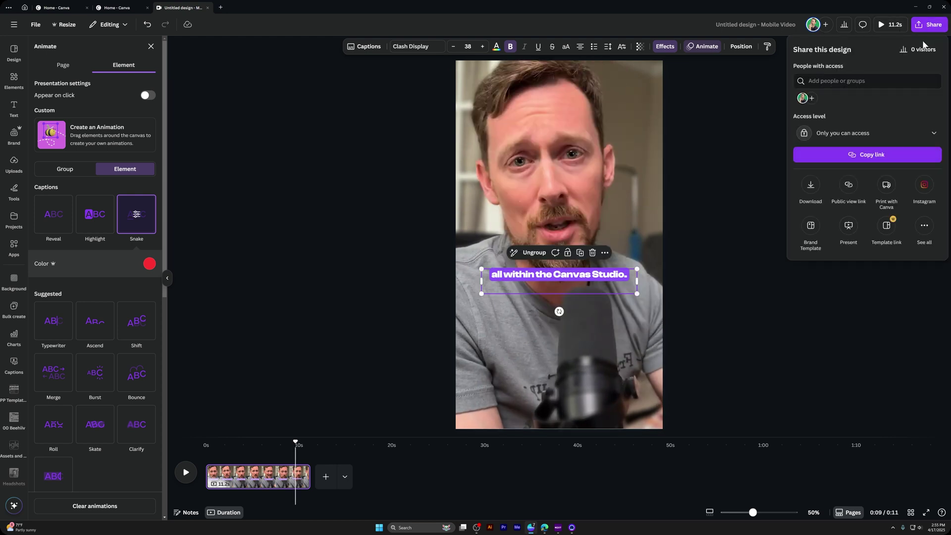
pyautogui.click(809, 190)
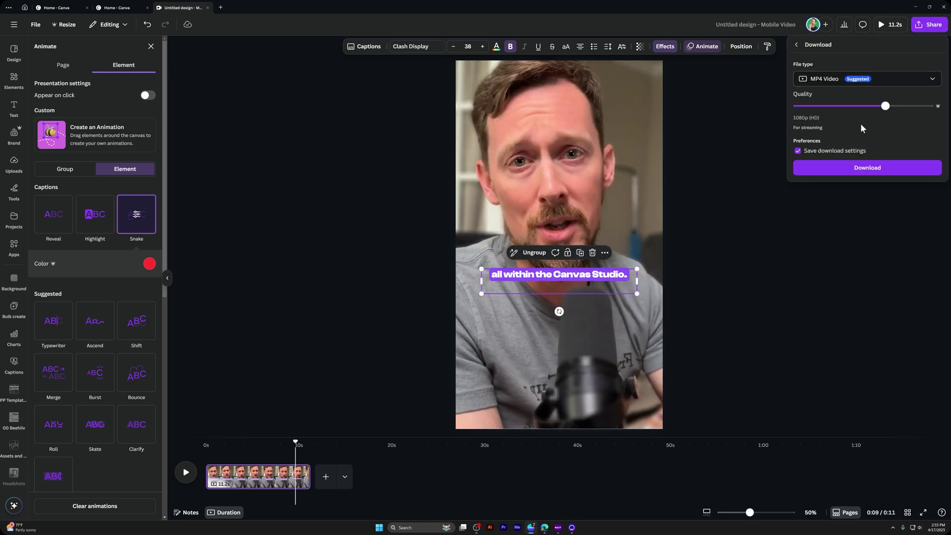
pyautogui.click(848, 170)
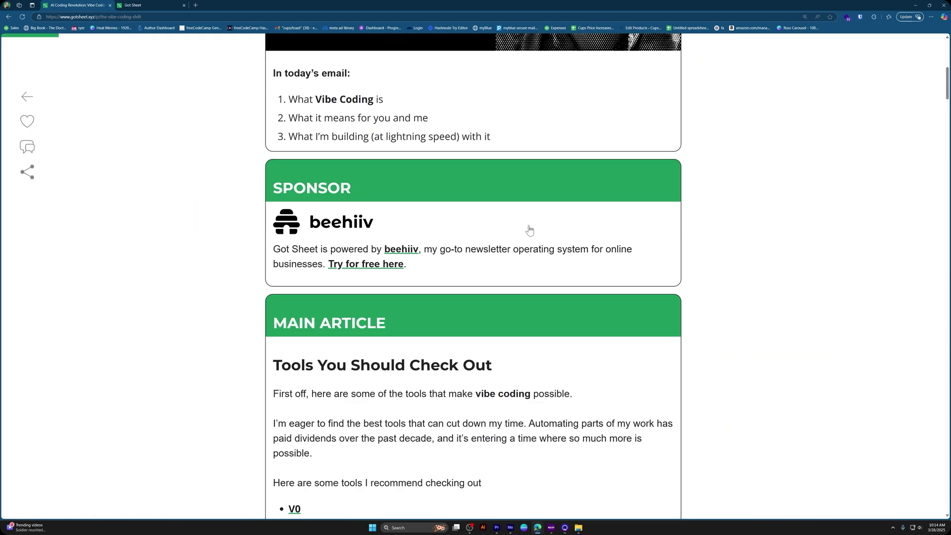
pyautogui.scroll(-8, 529, 230)
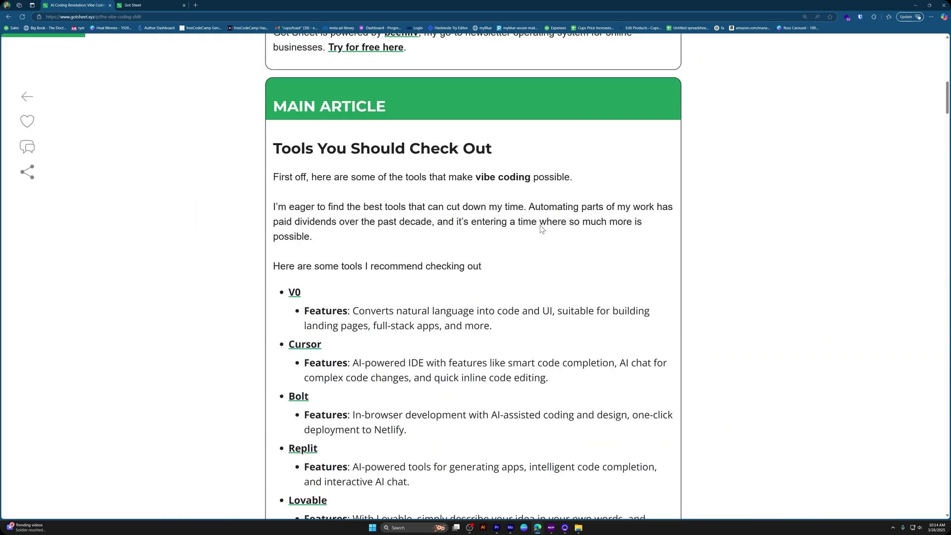